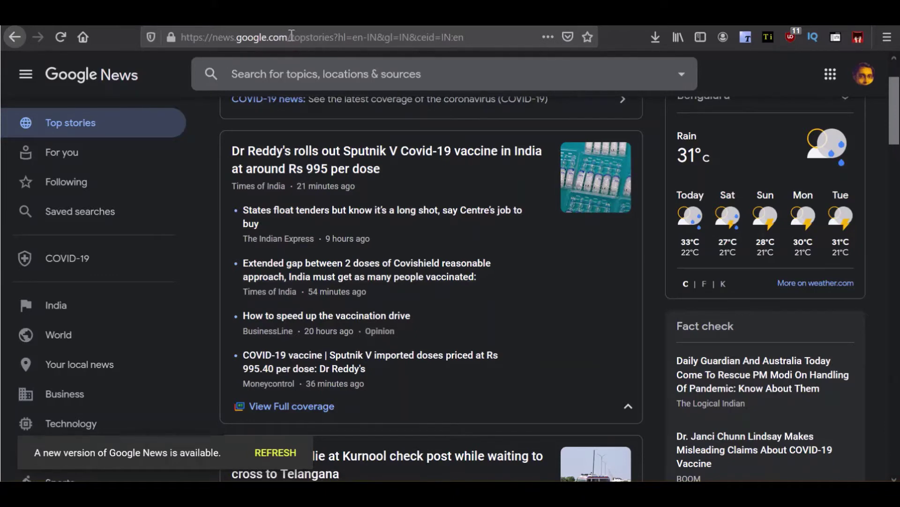
Scroll to the top of Google News and select the top stories URL in the address bar
scroll(366, 215, "up", 2)
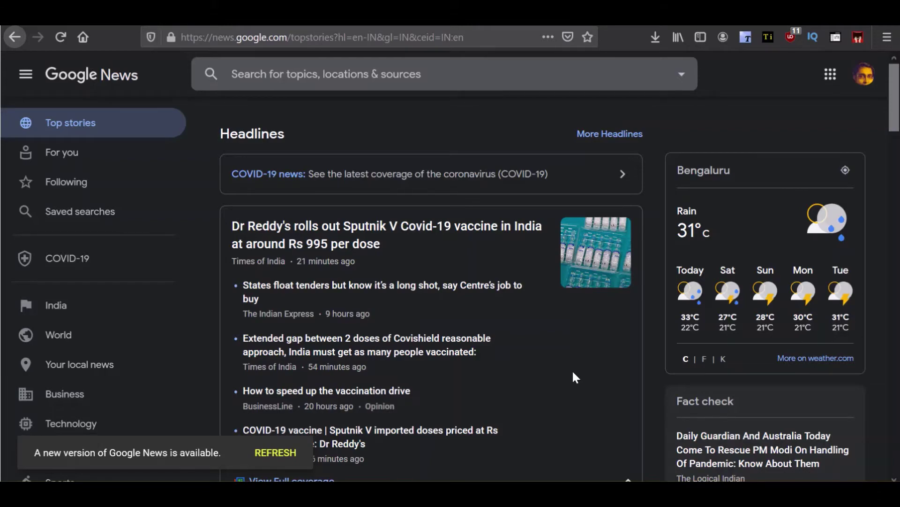
key("ctrl+l")
key("ctrl+c")
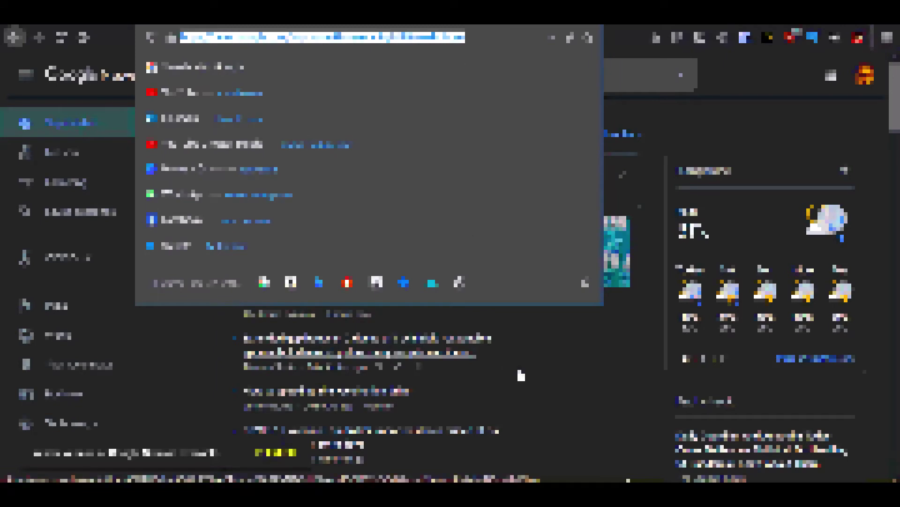
Back in Excel, select the fifteen News summary headlines in A2:A16 on Sheet4
left_click(752, 102)
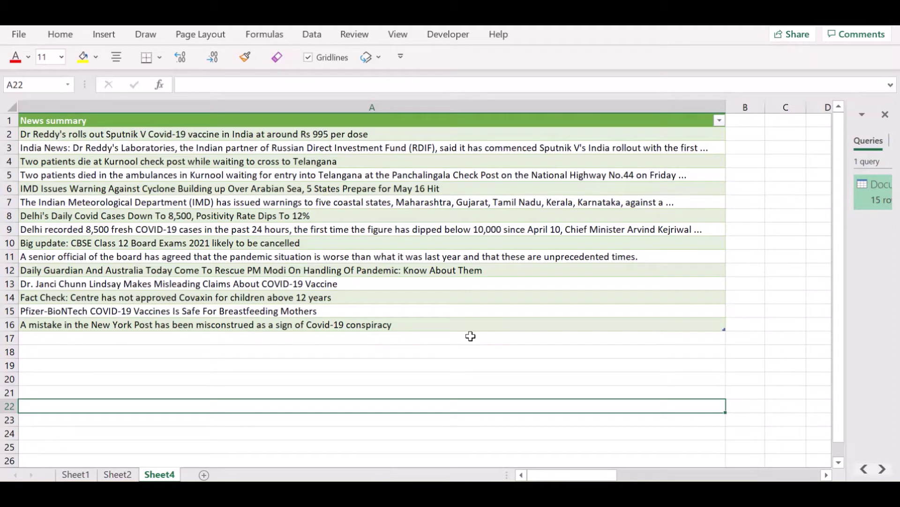
left_click(299, 136)
left_click_drag(299, 137, 308, 320)
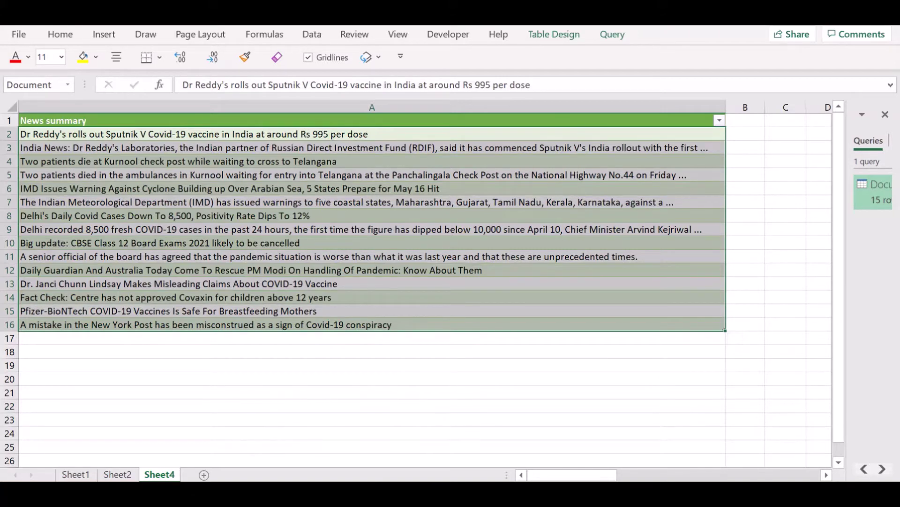
Add Sheet5 and run Data > From Web with the pasted Google News top stories URL
left_click(204, 474)
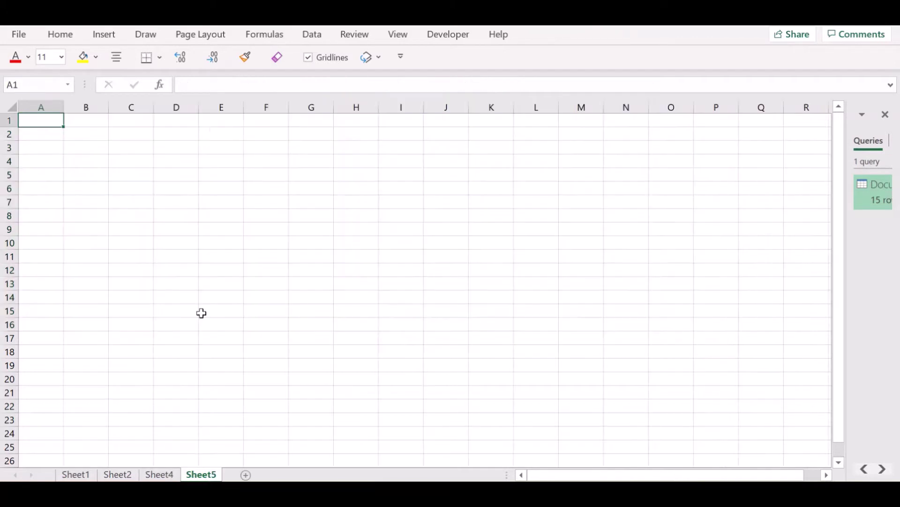
left_click(317, 41)
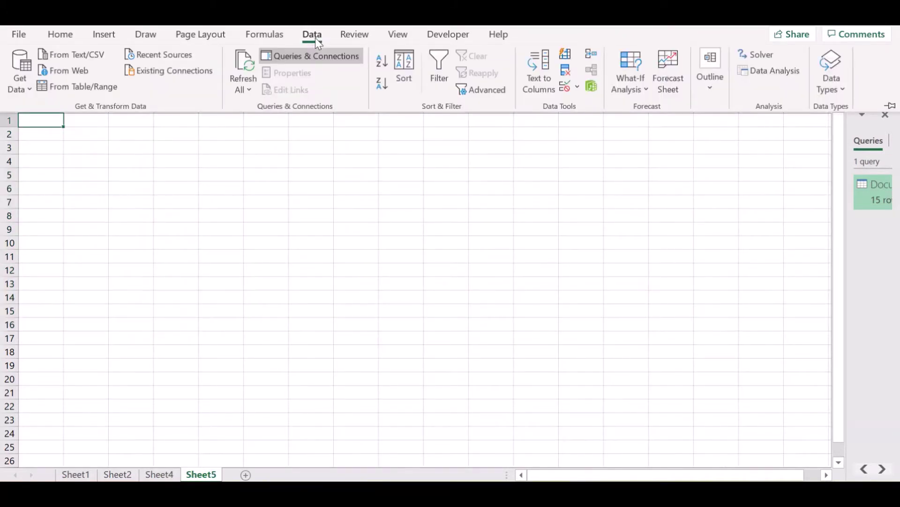
left_click(71, 71)
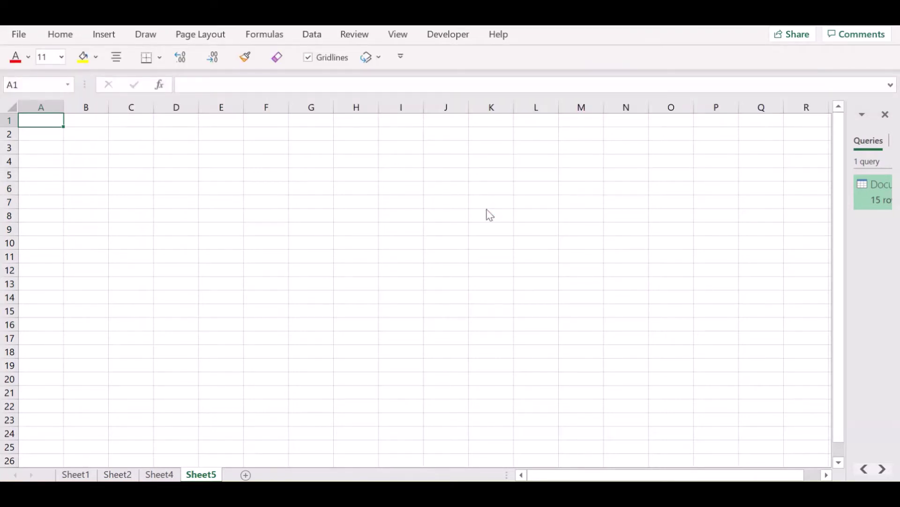
key("ctrl+v")
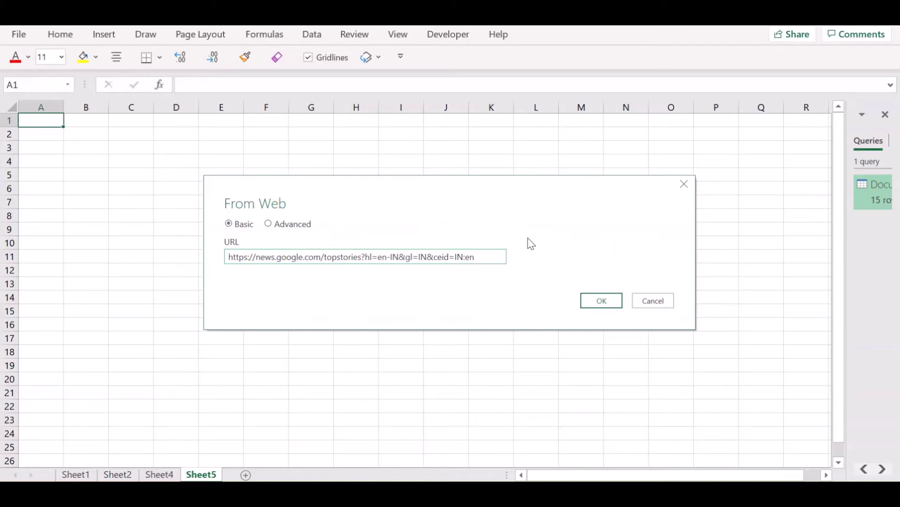
left_click(604, 301)
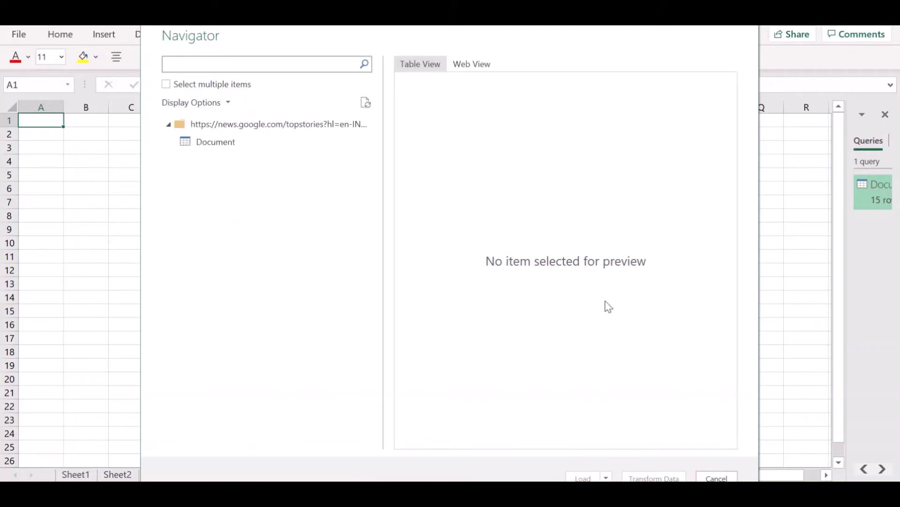
Preview the Document table and its Web View, then open it with Transform Data
left_click(221, 145)
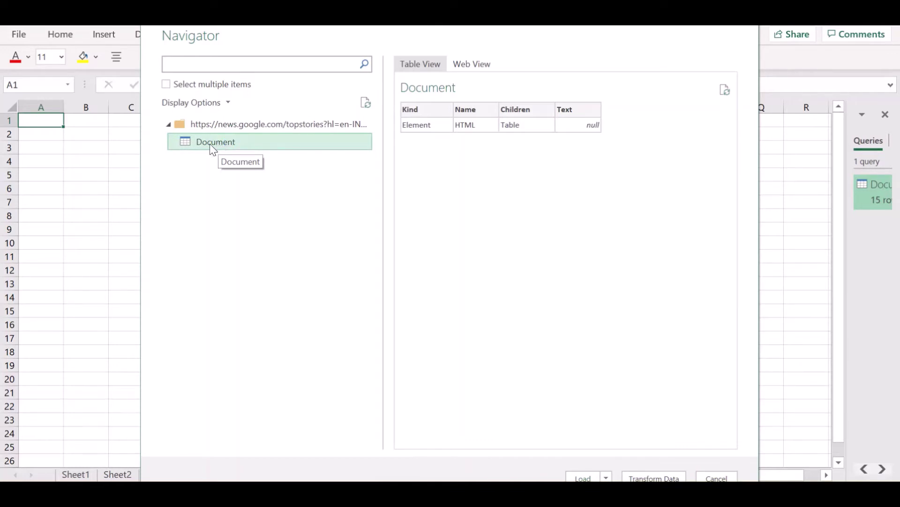
left_click(474, 68)
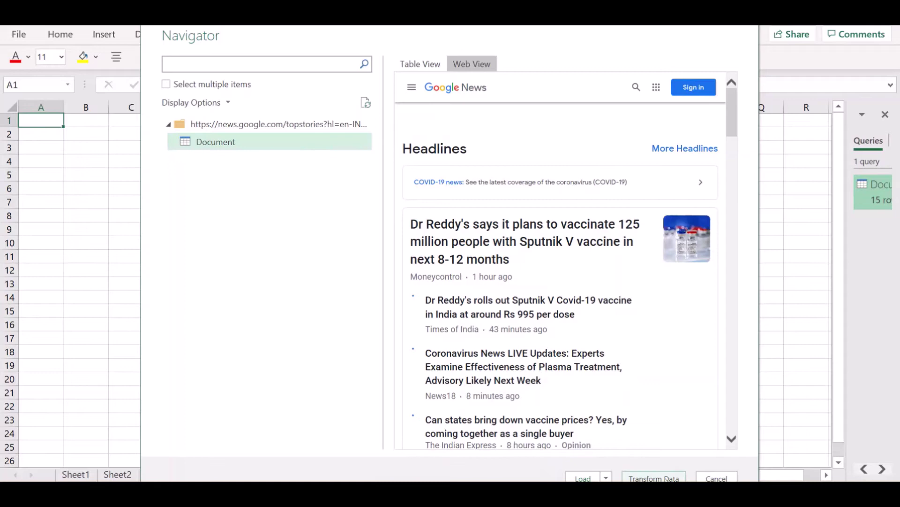
left_click(716, 478)
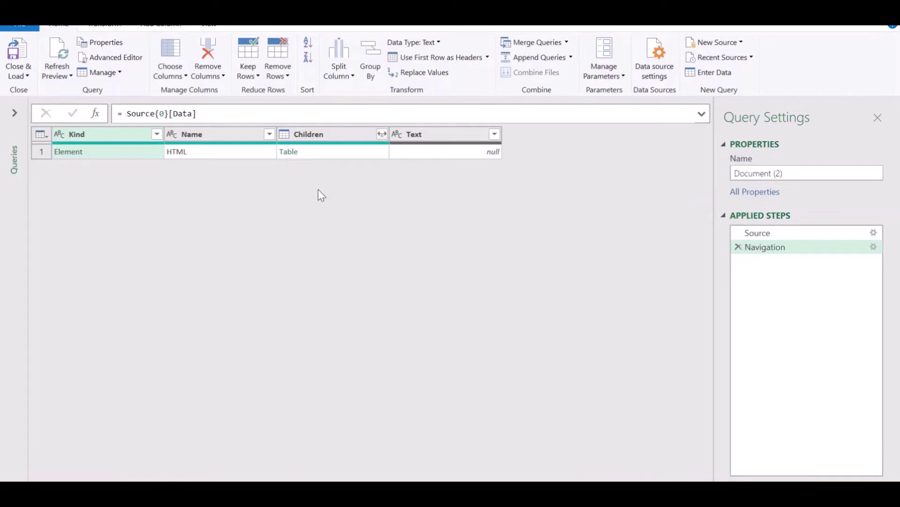
Expand the Children column with 'Use original column name as prefix' unchecked
left_click(332, 153)
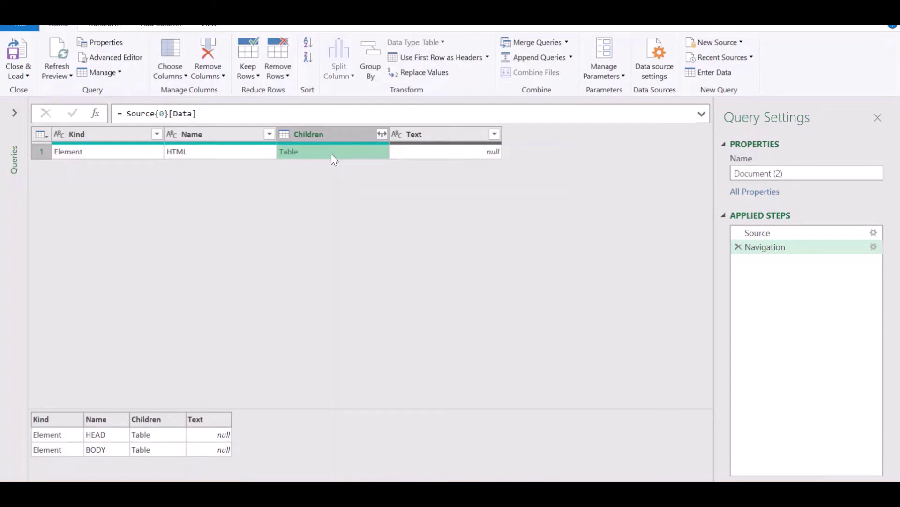
left_click(382, 135)
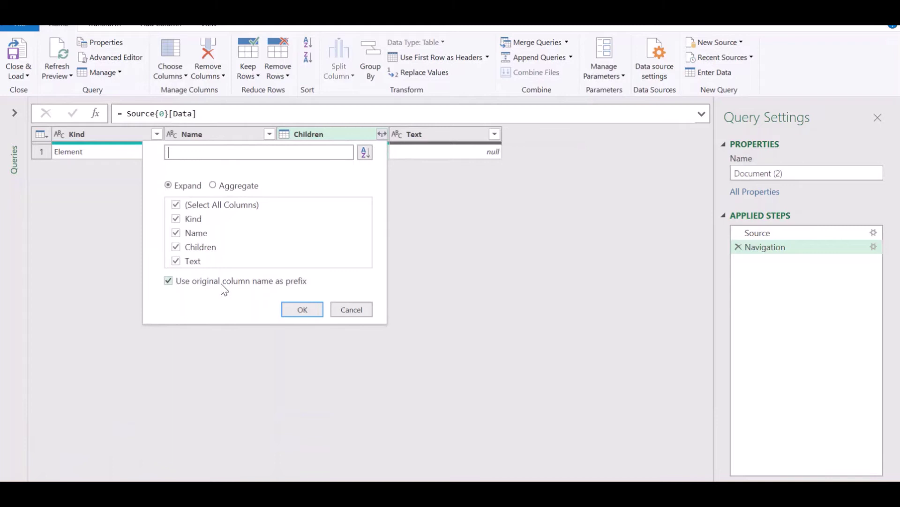
left_click(230, 285)
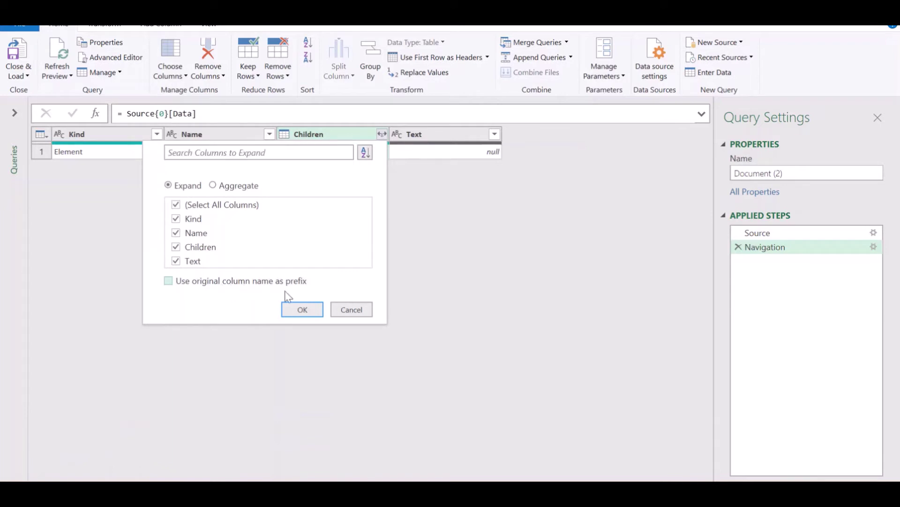
left_click(302, 310)
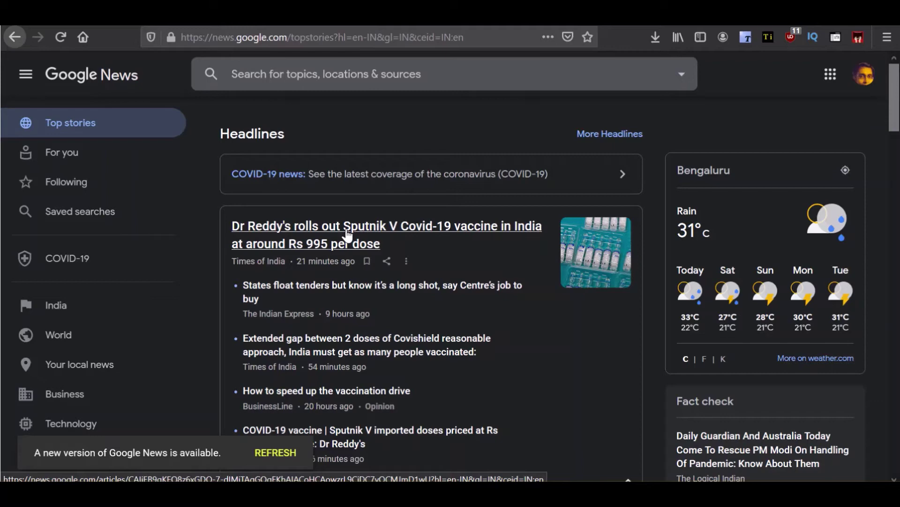
Inspect the Dr Reddy's headline's HTML and trace the main/c-wiz containers in the tree
right_click(347, 233)
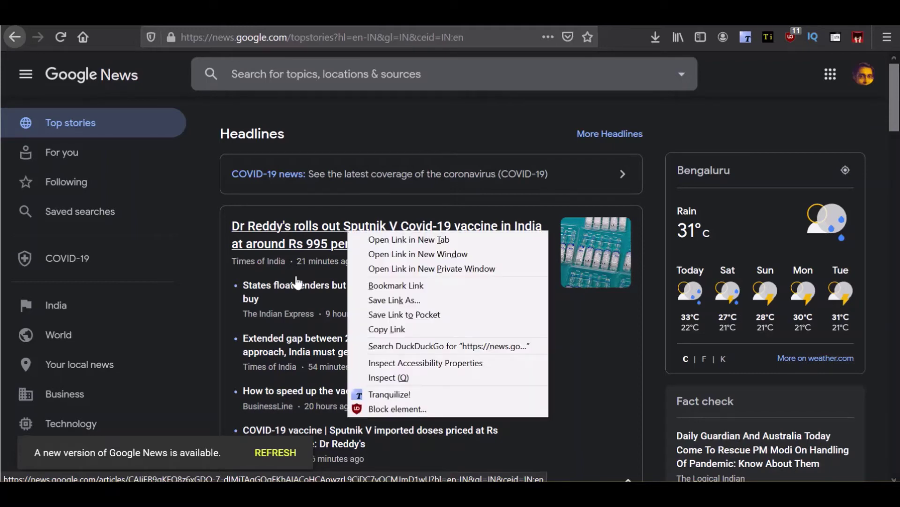
left_click(380, 387)
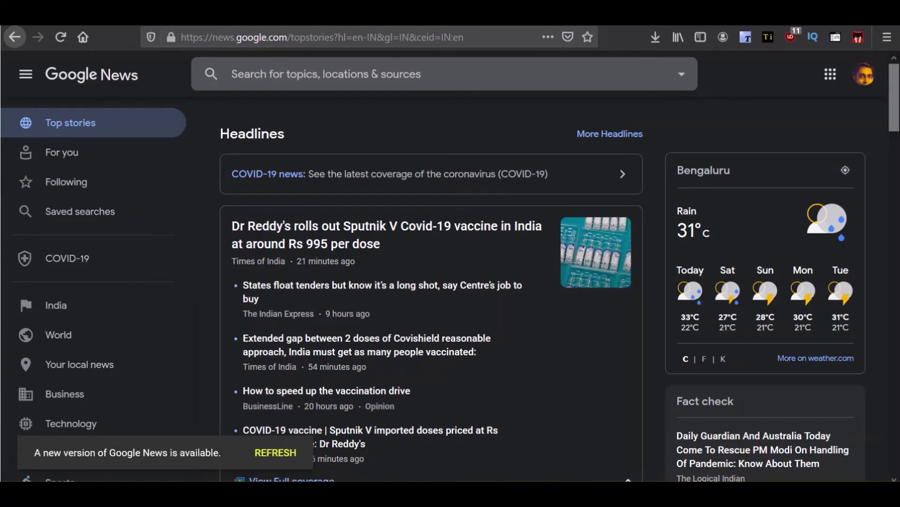
key("ctrl+shift+i")
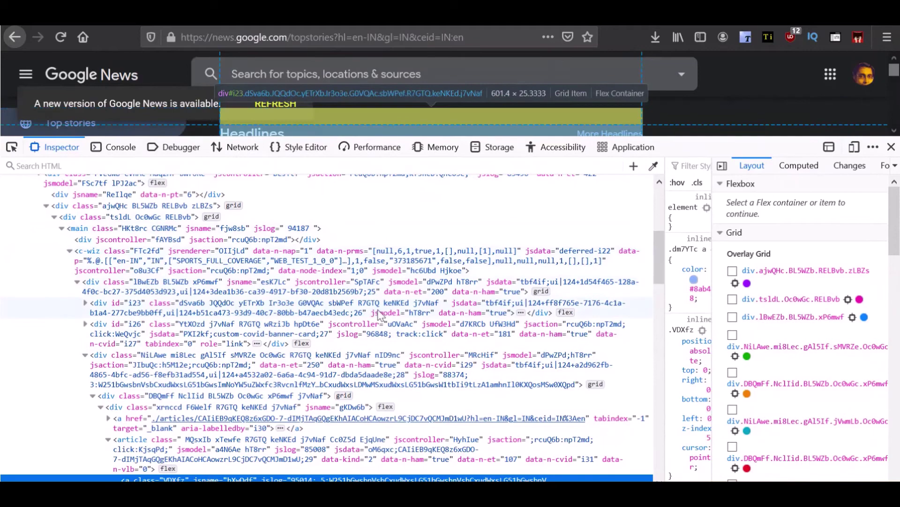
scroll(253, 384, "down", 3)
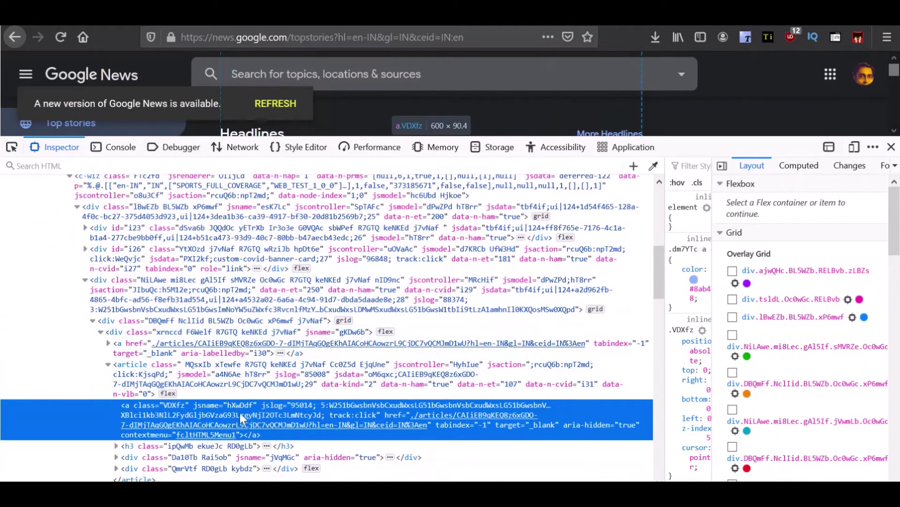
scroll(86, 251, "up", 12)
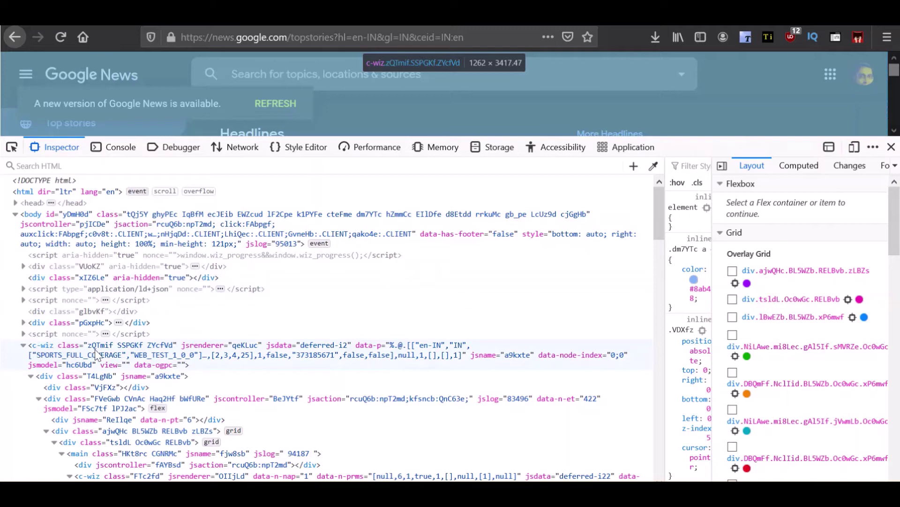
scroll(96, 355, "down", 1)
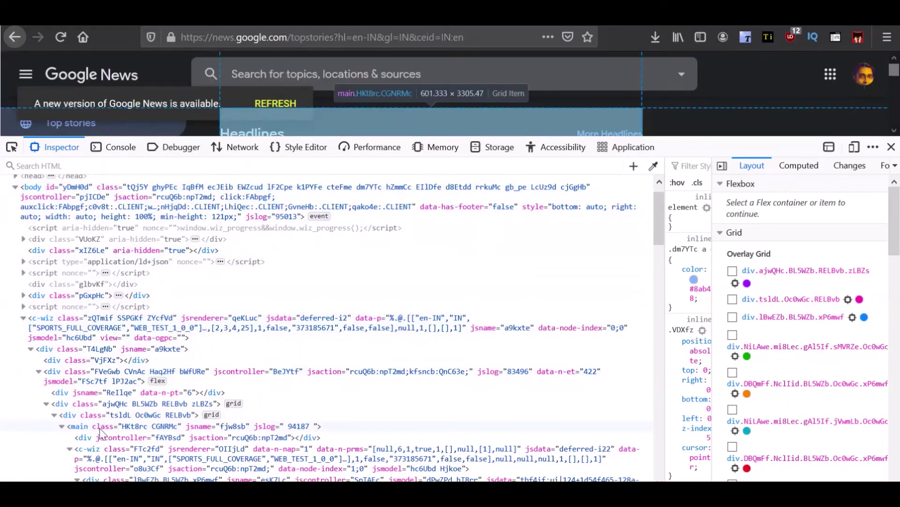
scroll(88, 310, "down", 4)
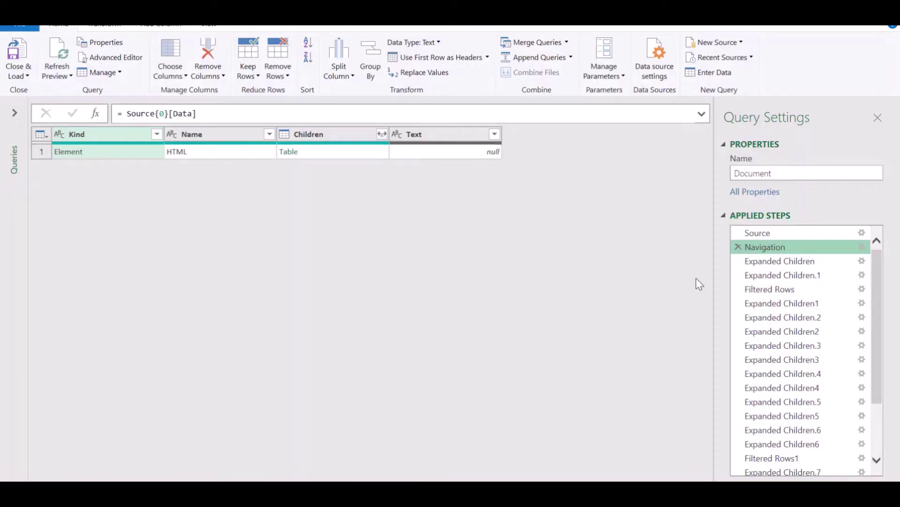
Preview the first Expanded Children step, opening then cancelling the Children.1 expand options
left_click(792, 263)
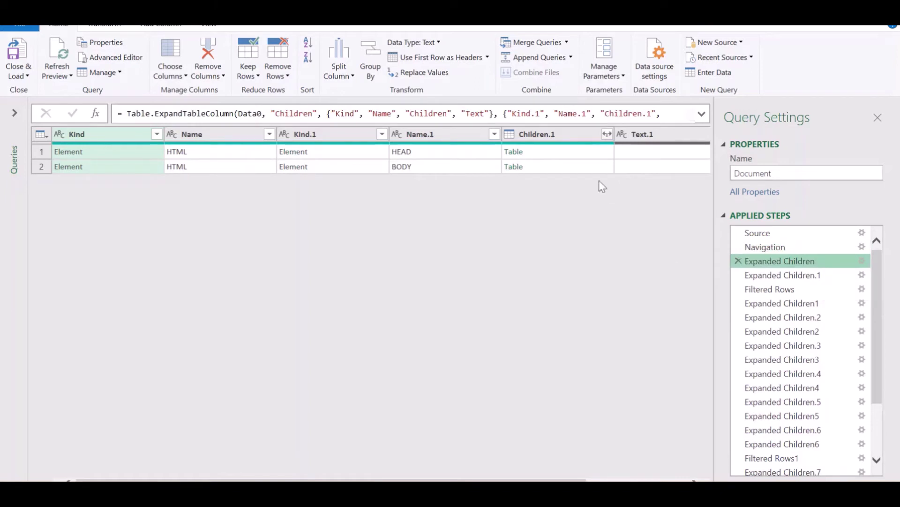
left_click(607, 135)
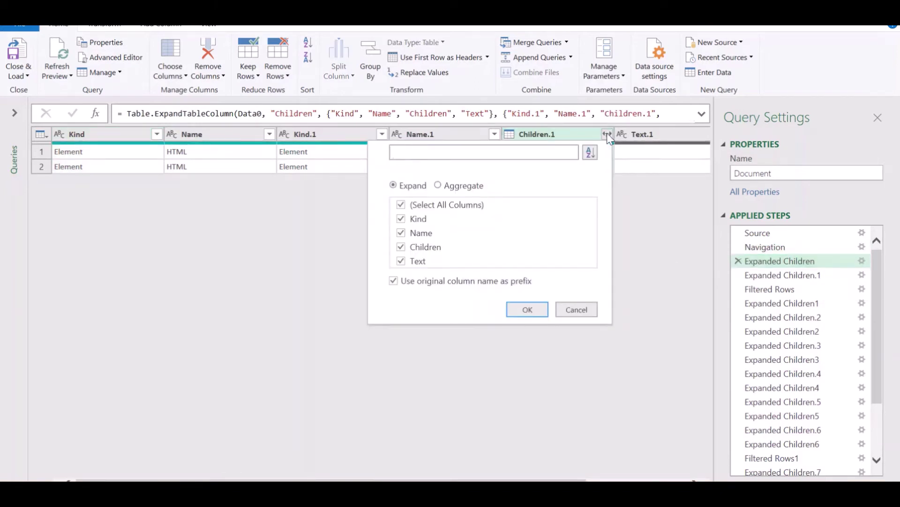
left_click(461, 284)
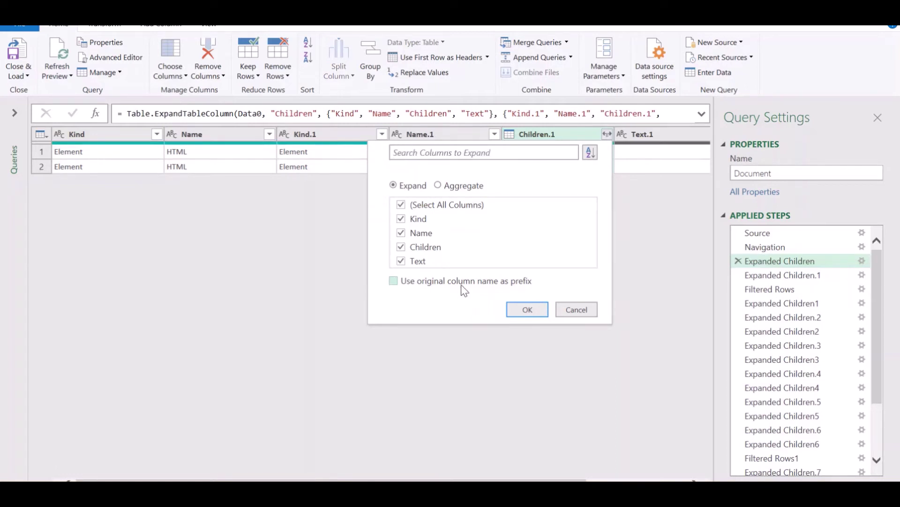
left_click(577, 311)
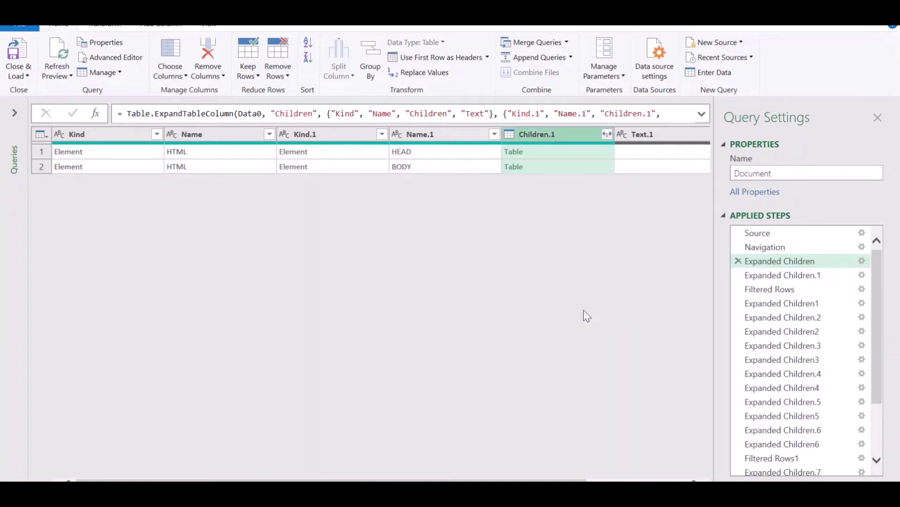
Step through Filtered Rows, Filtered Rows1 and Expanded Children.8 to find headlines in Text.16
left_click(774, 289)
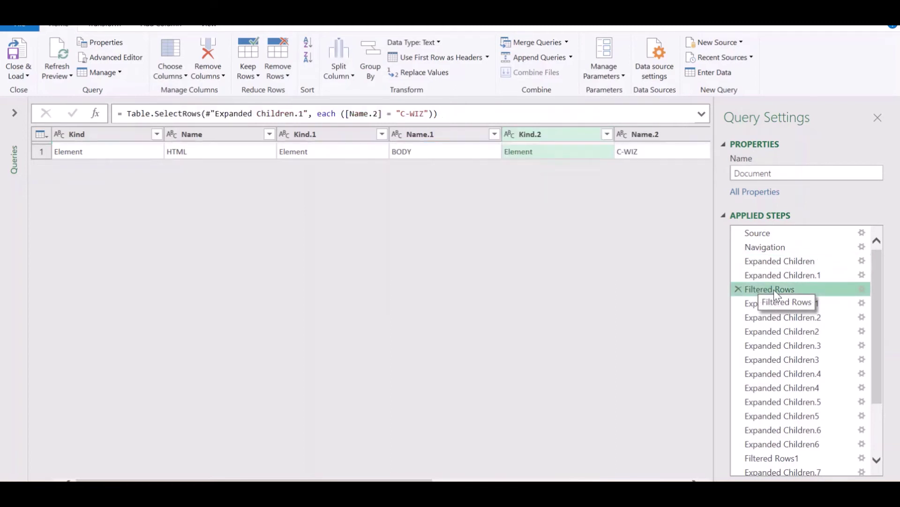
left_click(638, 151)
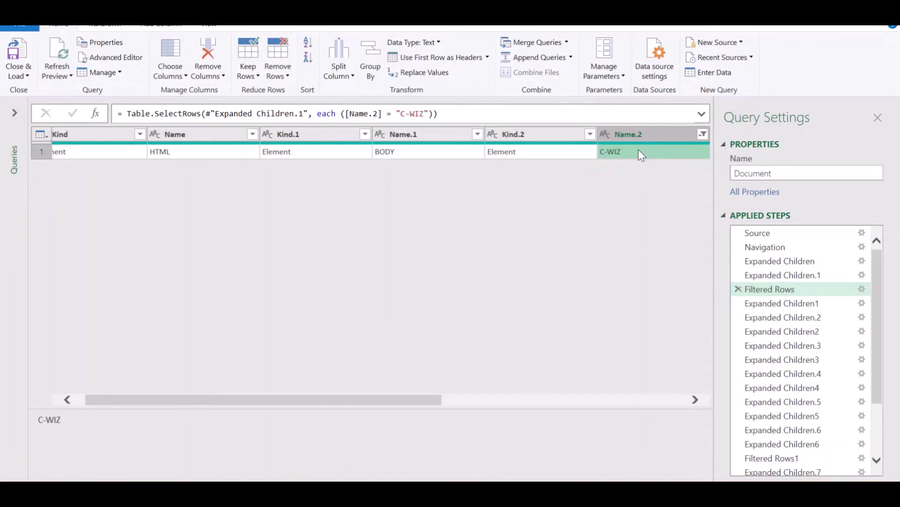
left_click_drag(879, 302, 879, 348)
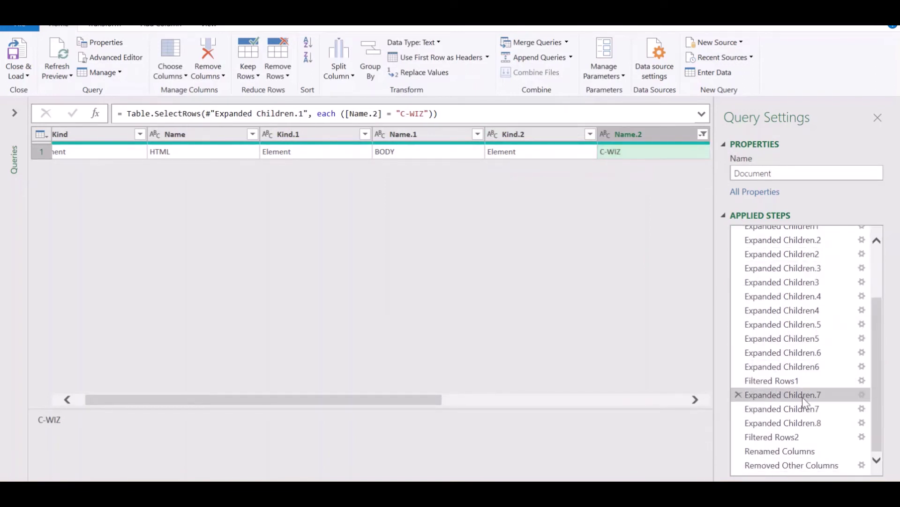
left_click(799, 380)
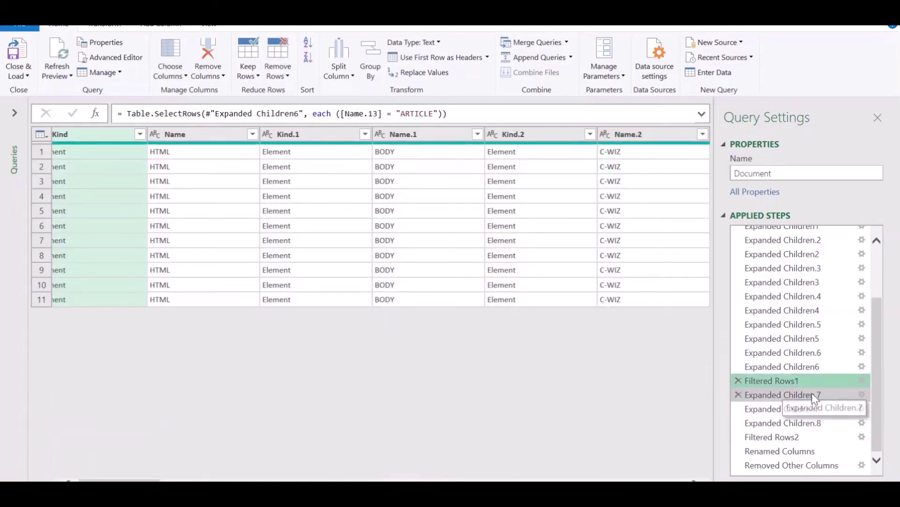
left_click(806, 427)
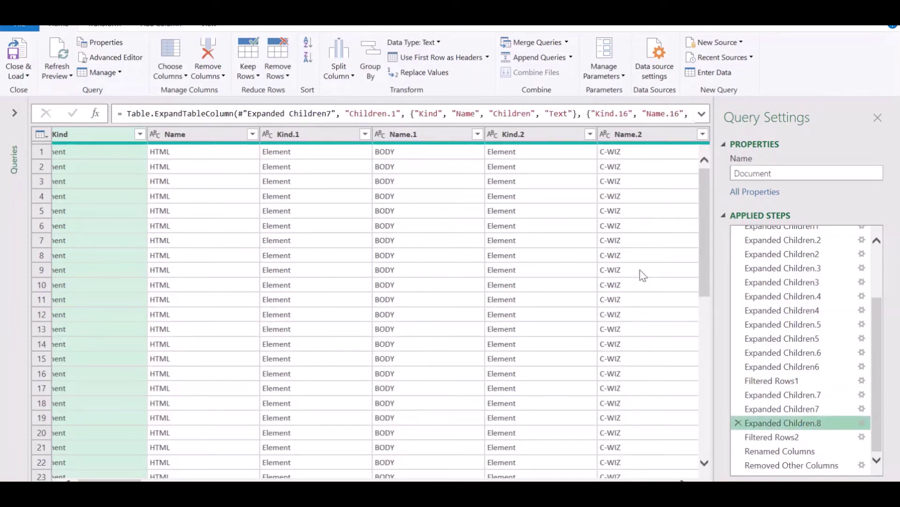
scroll(642, 275, "right", 10)
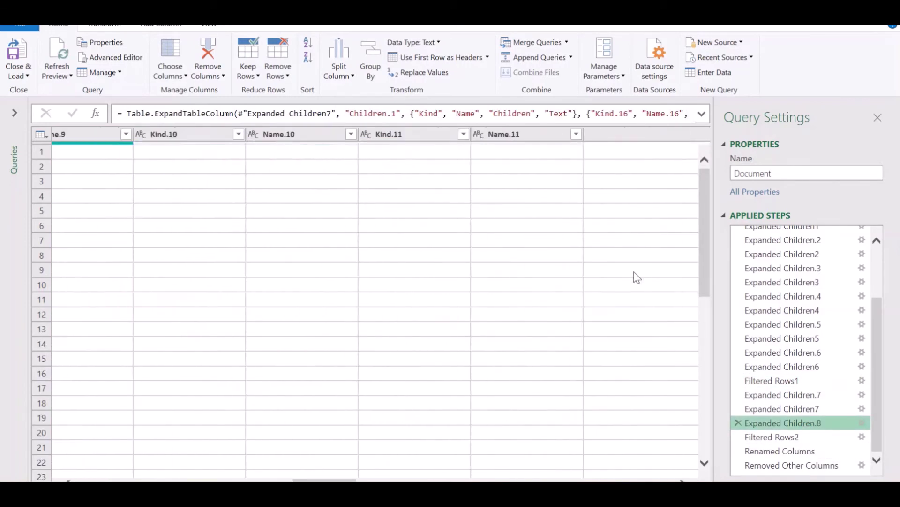
scroll(637, 277, "right", 15)
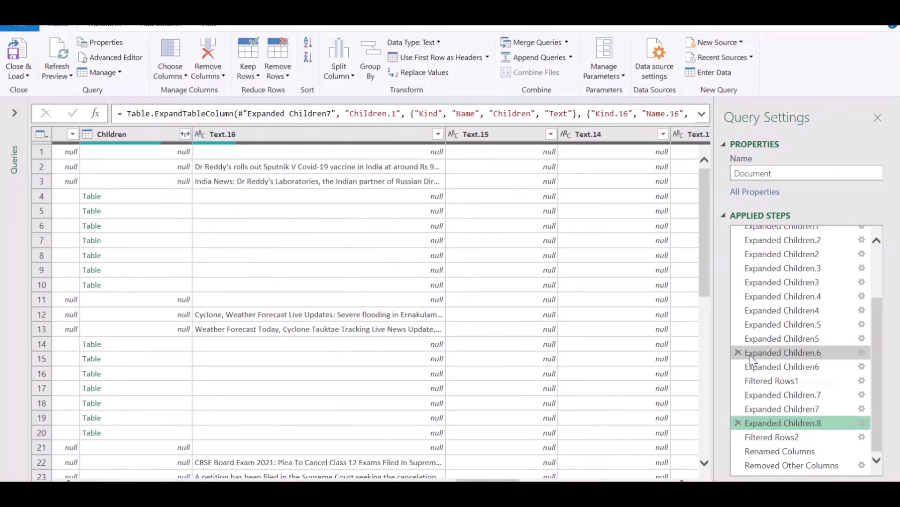
Review Filtered Rows2, Renamed Columns and Removed Other Columns, then Close & Load
left_click(773, 435)
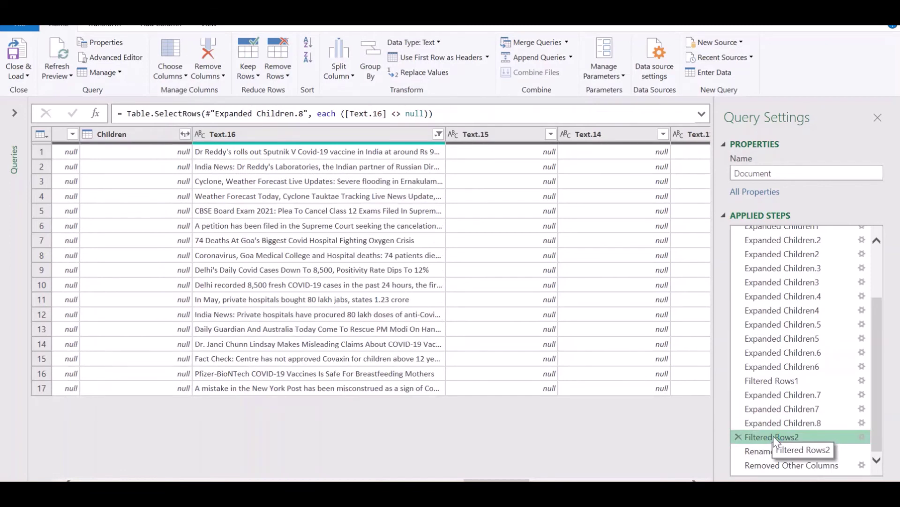
left_click(773, 451)
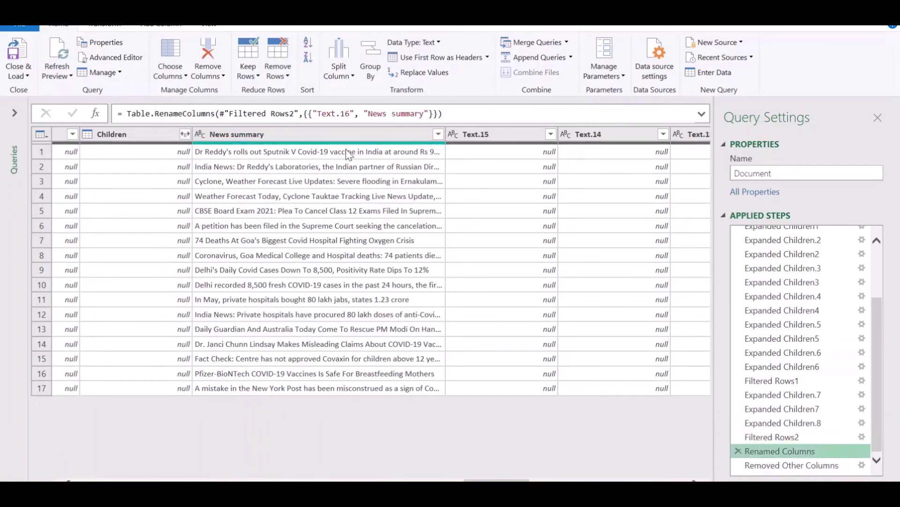
left_click(810, 466)
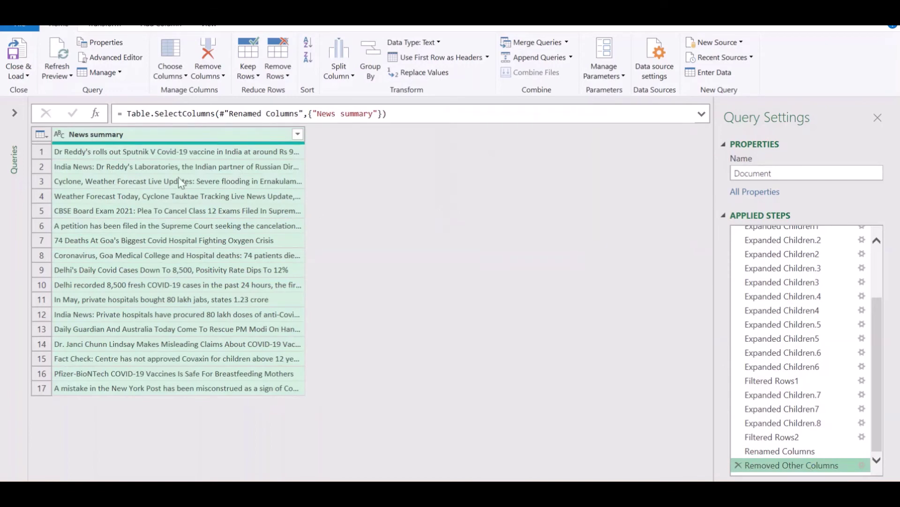
left_click(18, 57)
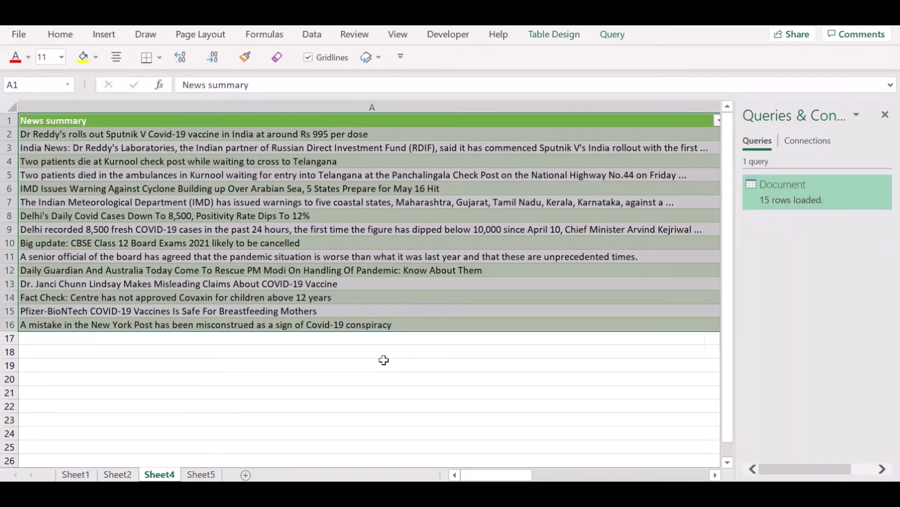
Refresh All so the Document query loads 17 headlines, then autofit column A
left_click(383, 360)
left_click(346, 220)
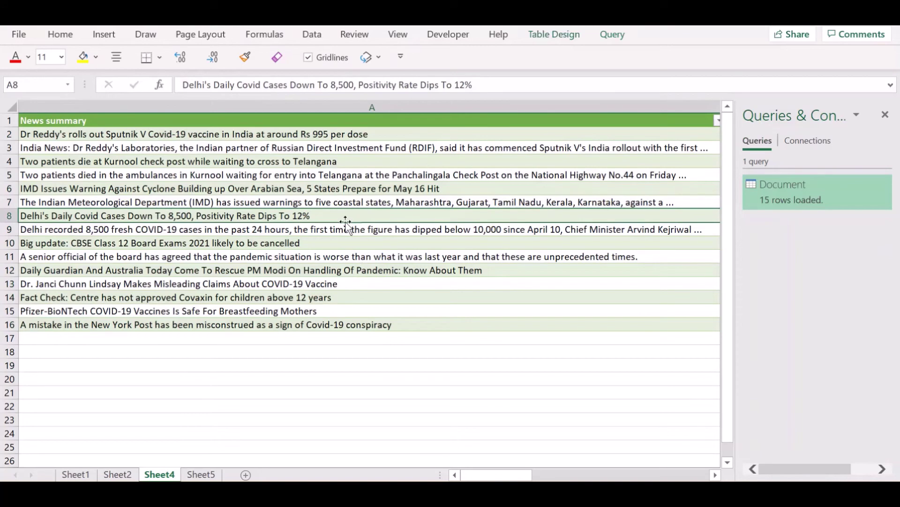
left_click(313, 35)
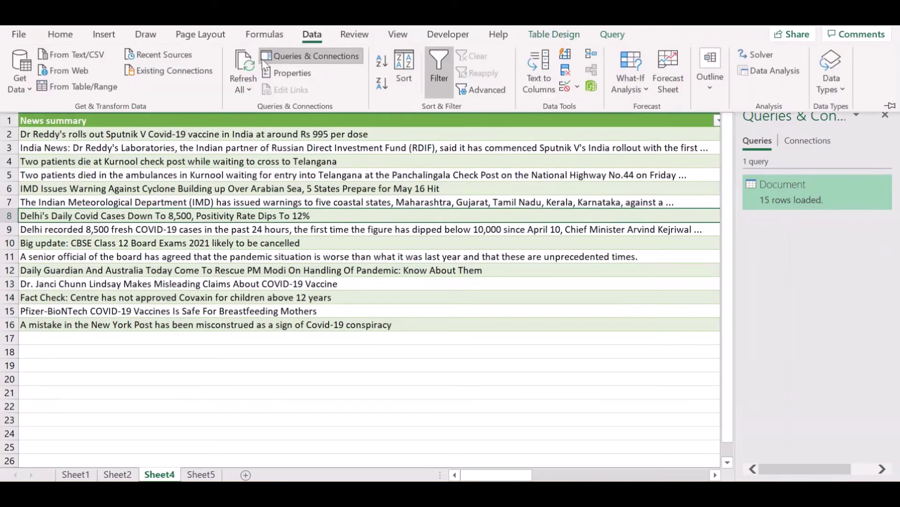
left_click(248, 59)
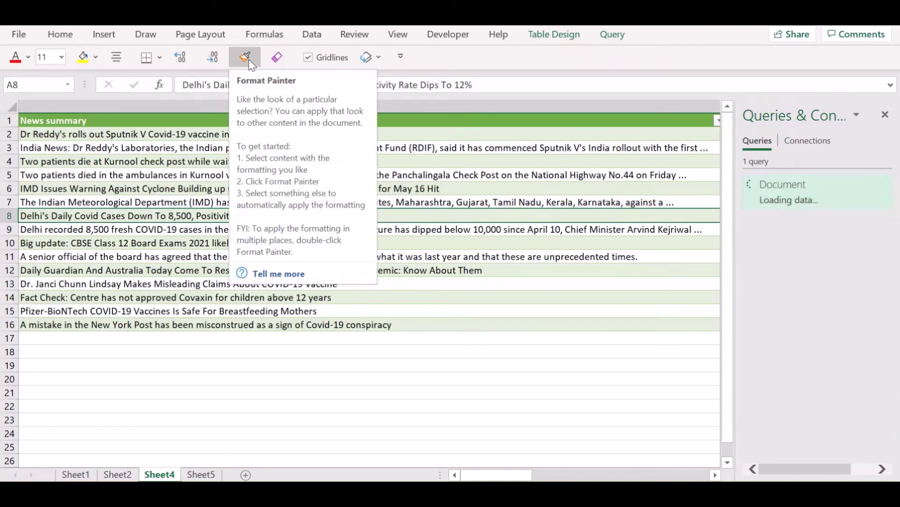
left_click(209, 419)
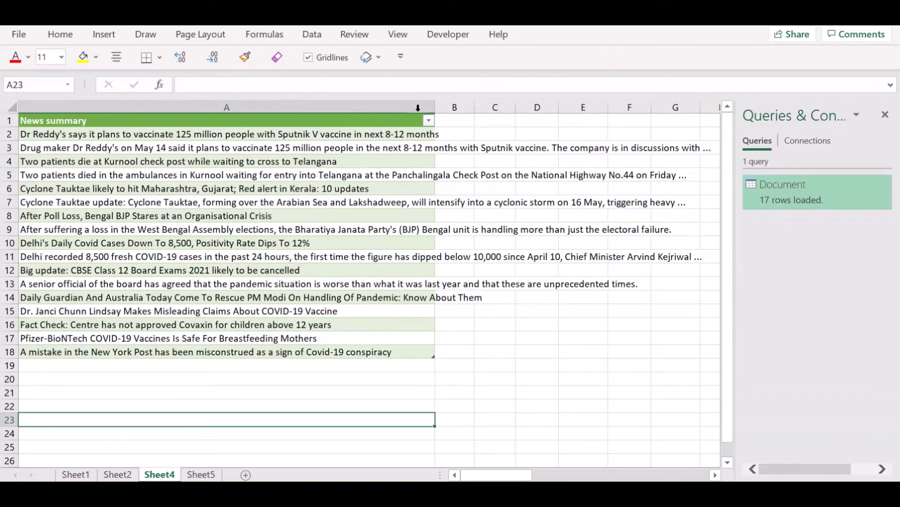
double_click(434, 105)
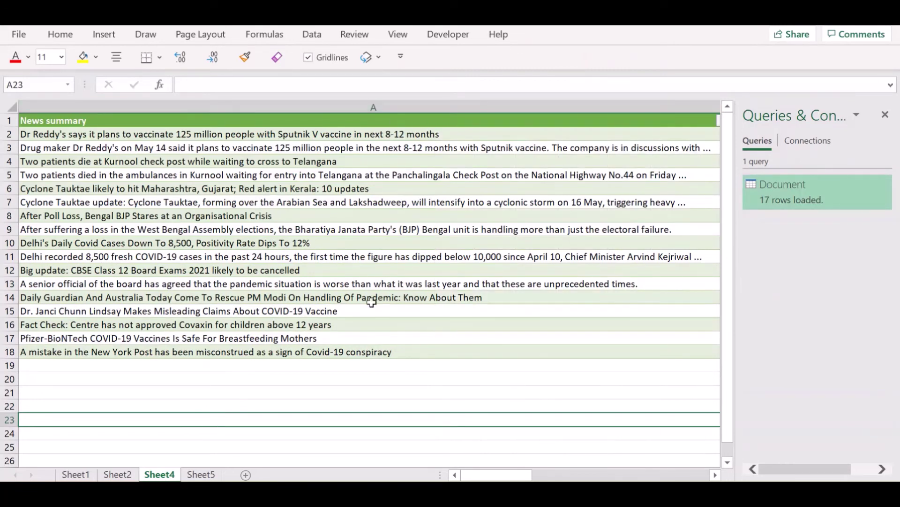